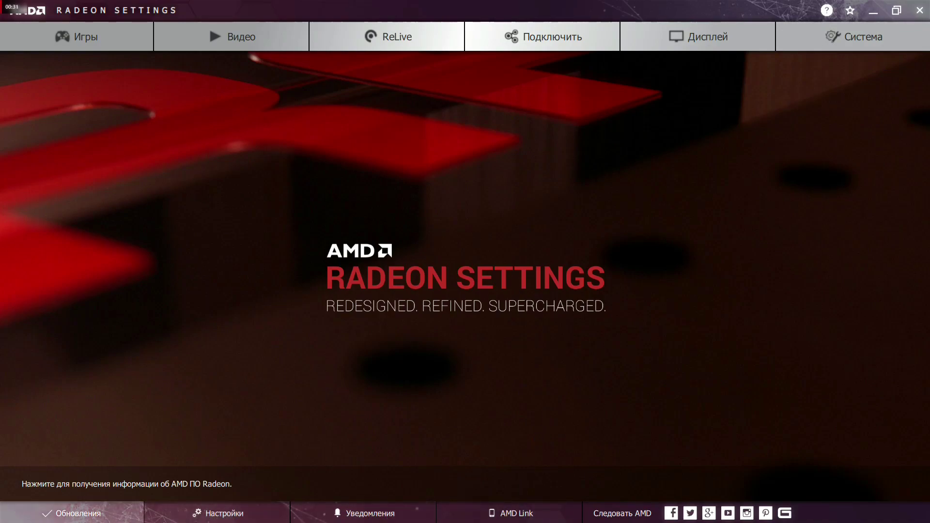
# In the global graphics settings for games, review the anti-aliasing mode options and choose Адаптивная множественная выборка as the anti-aliasing method
pyautogui.click(67, 33)
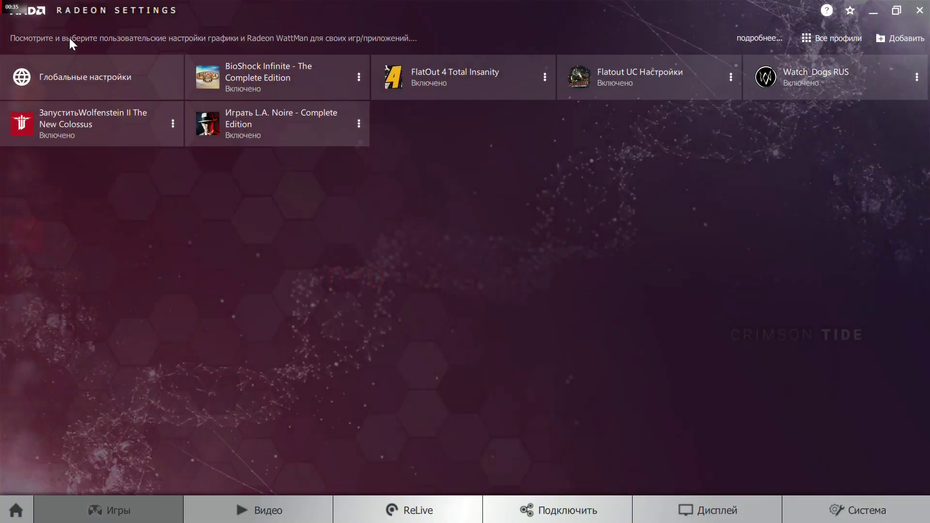
pyautogui.click(93, 75)
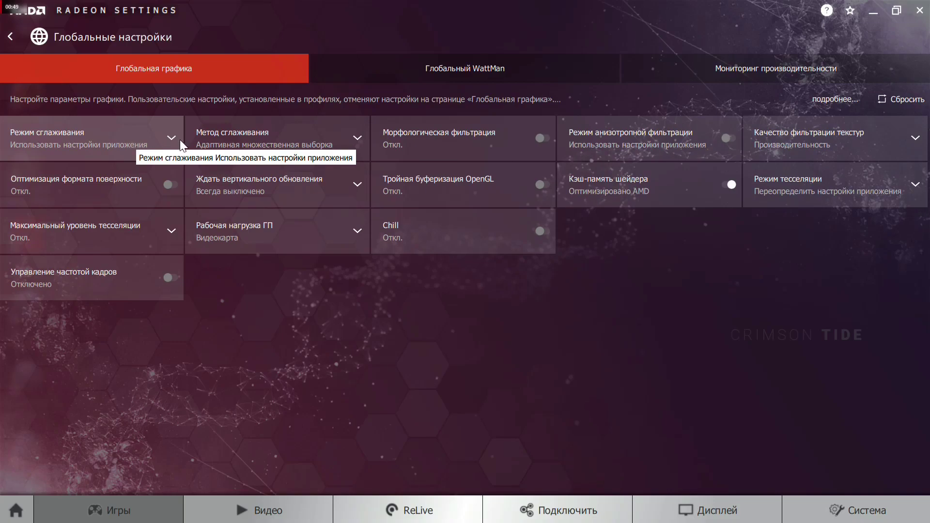
pyautogui.click(167, 136)
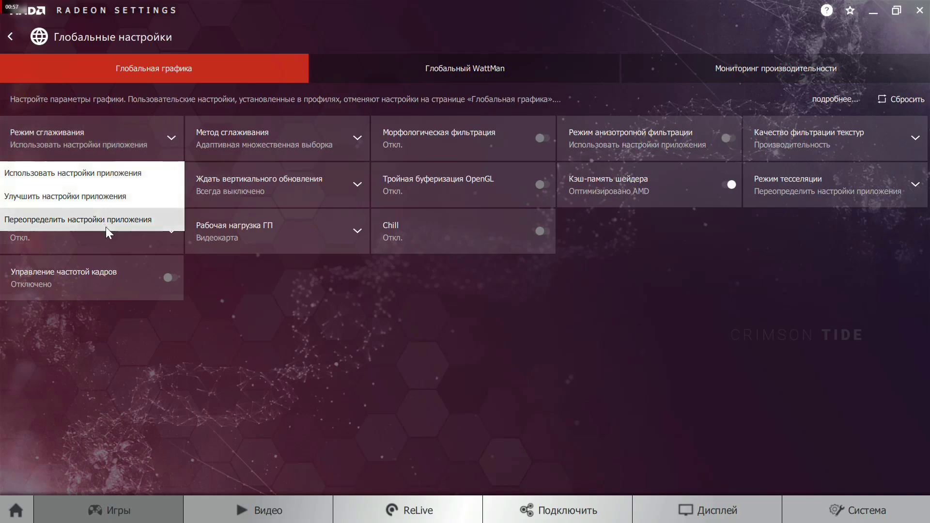
pyautogui.click(168, 137)
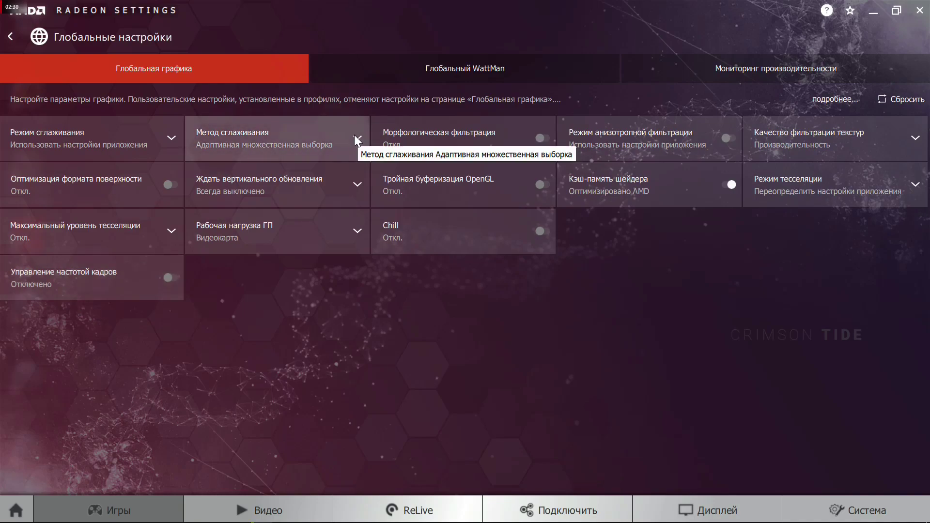
pyautogui.click(357, 138)
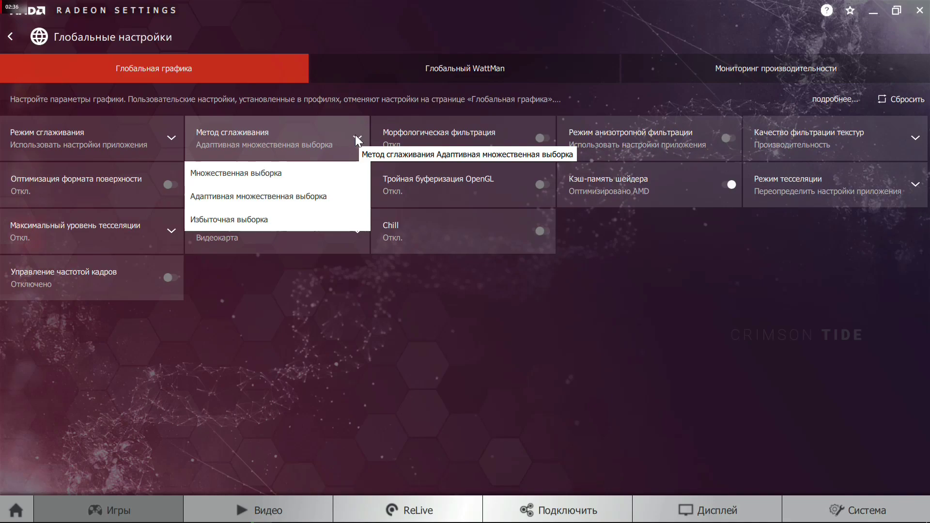
pyautogui.click(312, 196)
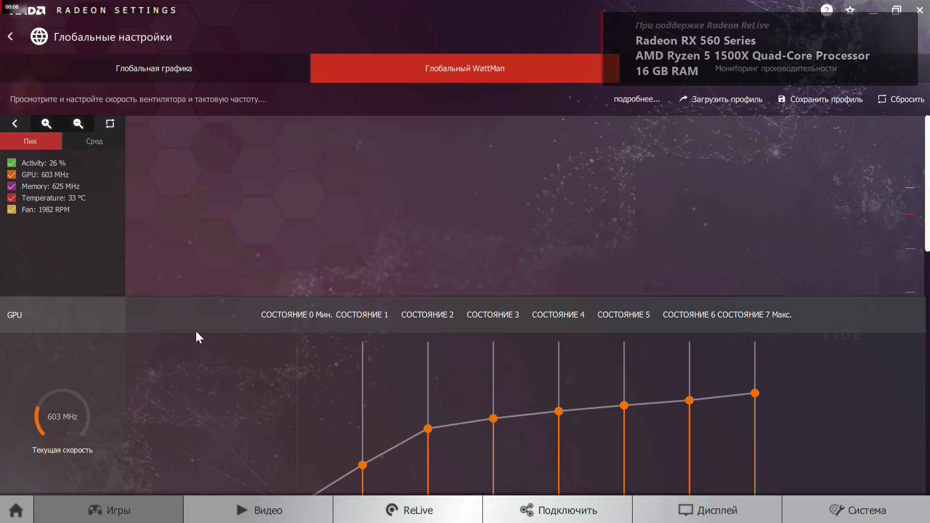
# Examine the global WattMan settings for the GPU, memory, fan and temperature
pyautogui.scroll(-1, 195, 331)
pyautogui.scroll(-4, 196, 330)
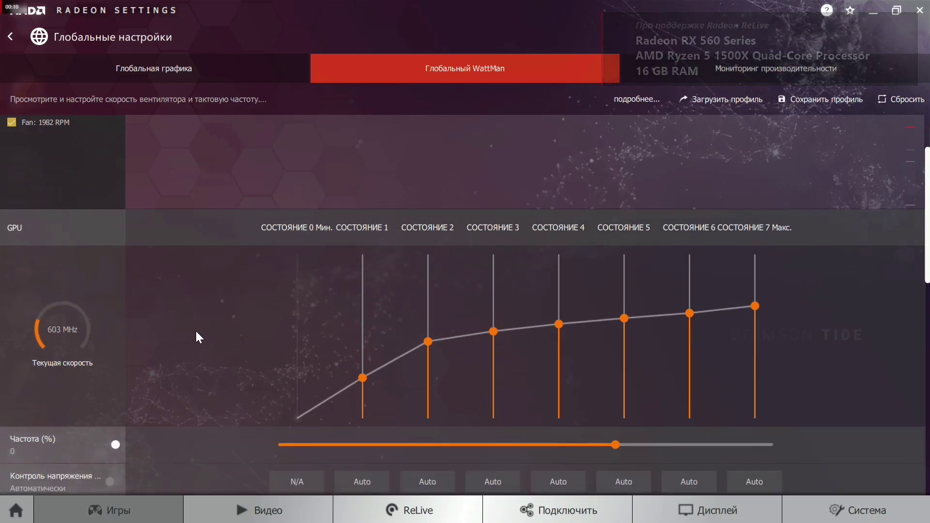
pyautogui.scroll(-7, 196, 331)
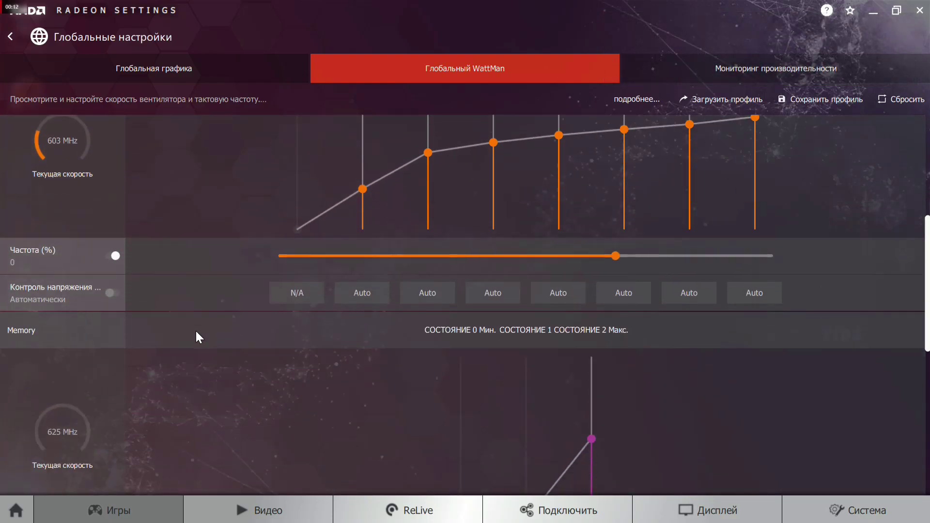
pyautogui.scroll(-1, 196, 331)
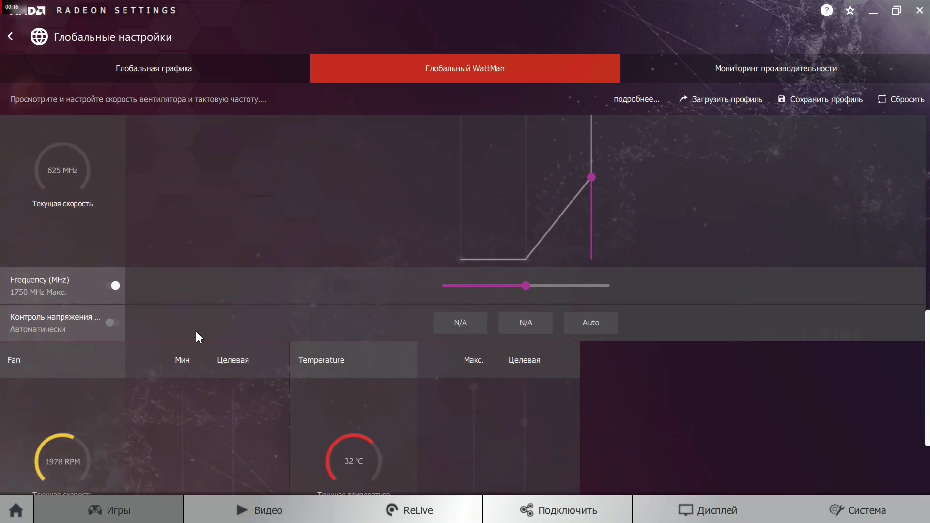
pyautogui.scroll(1, 197, 331)
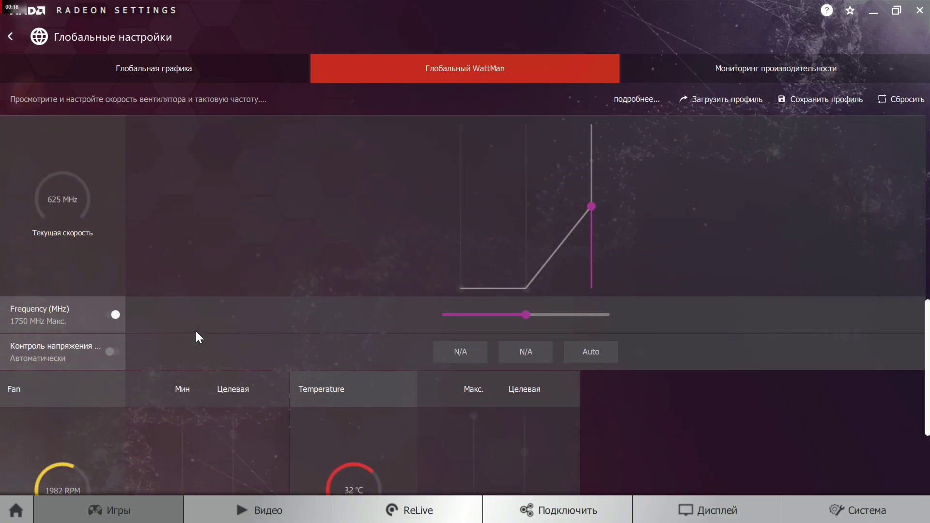
pyautogui.scroll(-3, 196, 332)
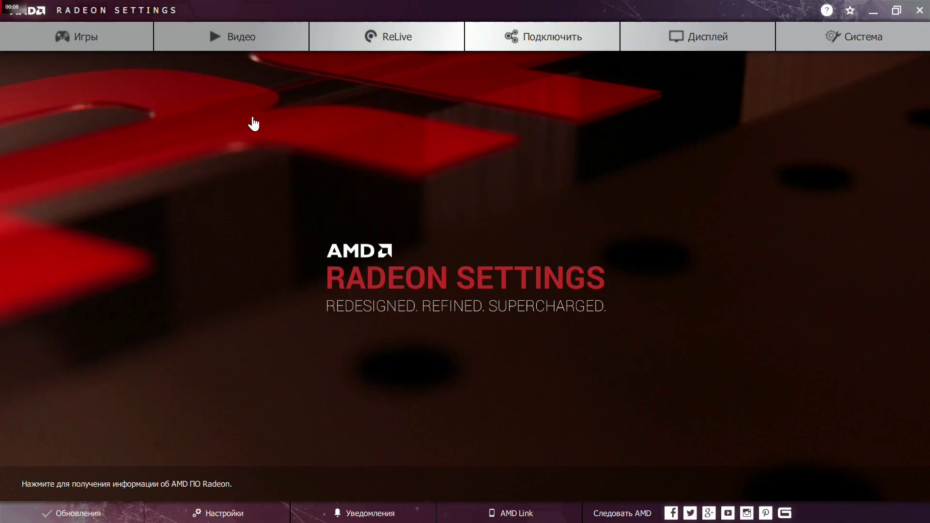
# View the available video profiles and return to the home page
pyautogui.click(241, 43)
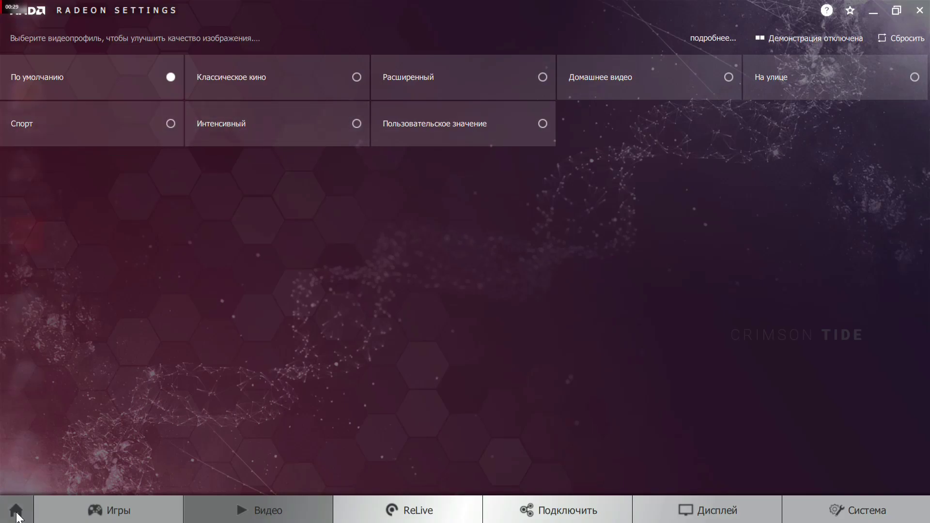
pyautogui.click(16, 511)
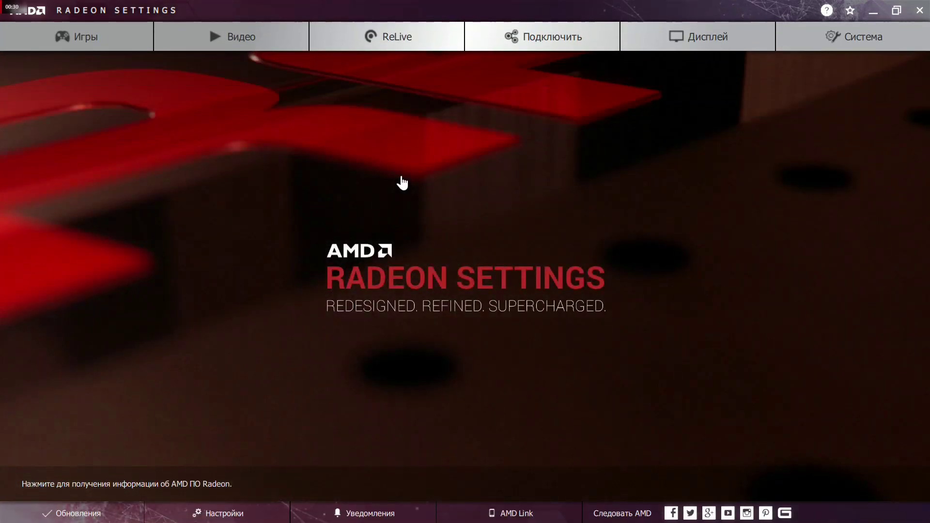
# Review the ReLive global settings with the volume boost options, and the recording settings with the recording frame rate
pyautogui.click(408, 39)
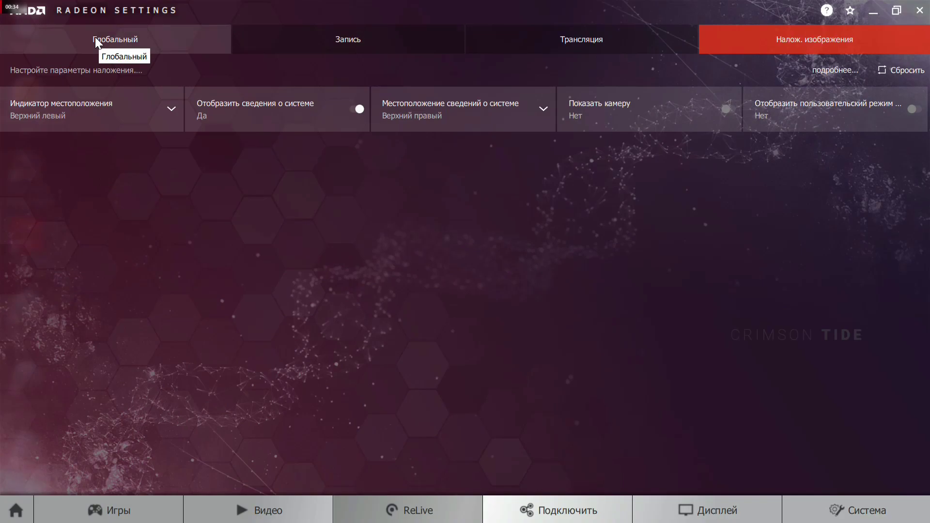
pyautogui.click(120, 37)
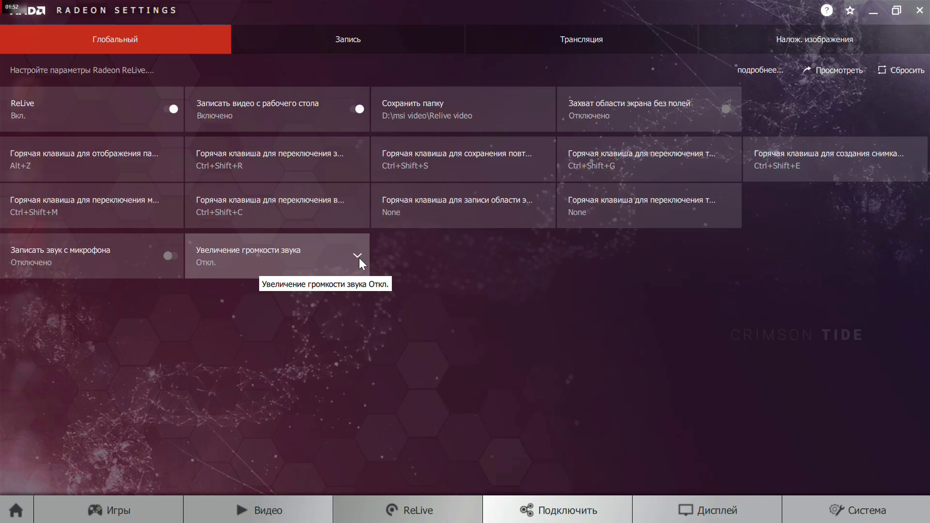
pyautogui.click(360, 255)
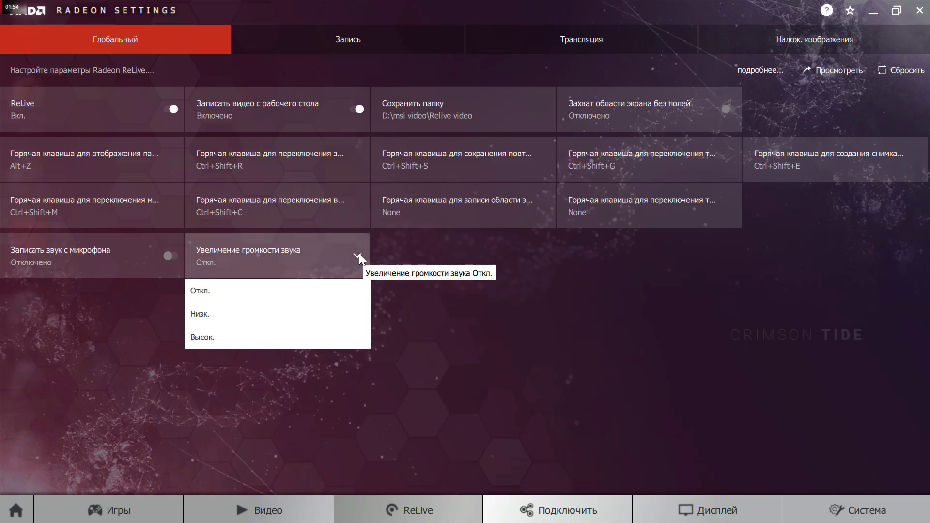
pyautogui.click(359, 254)
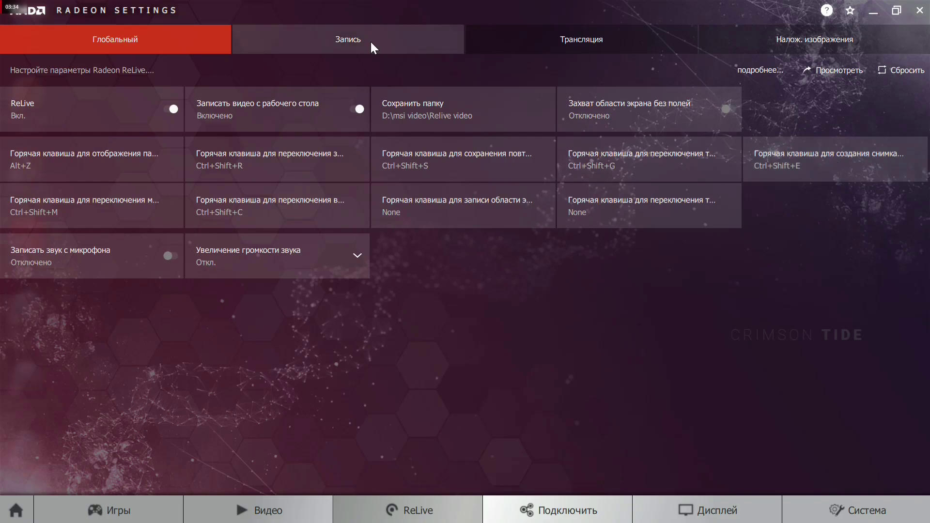
pyautogui.click(370, 42)
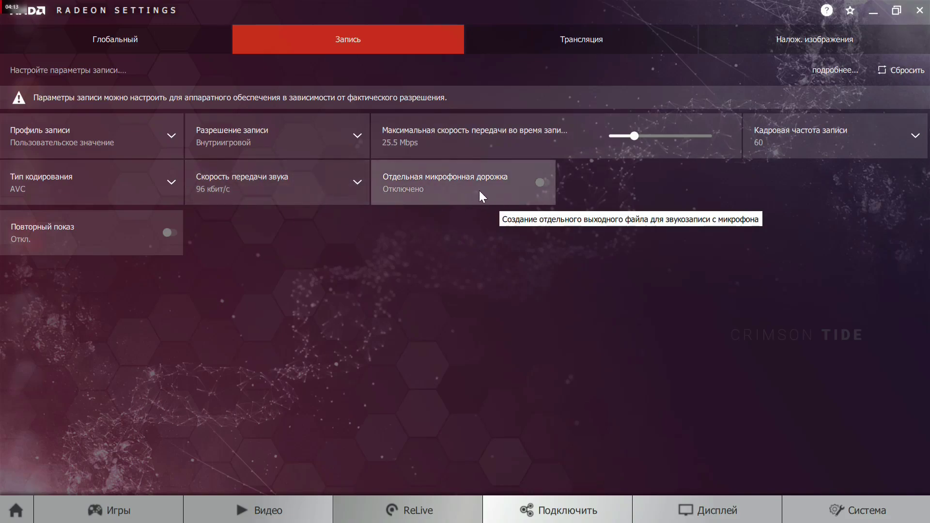
pyautogui.click(917, 140)
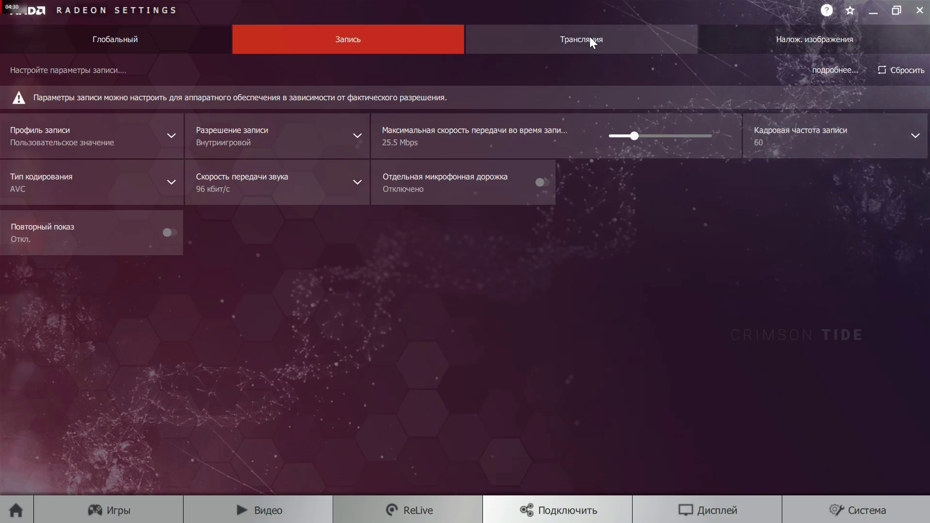
# Review the ReLive streaming settings with the audio bitrate and resolution options, and the overlay settings
pyautogui.click(589, 39)
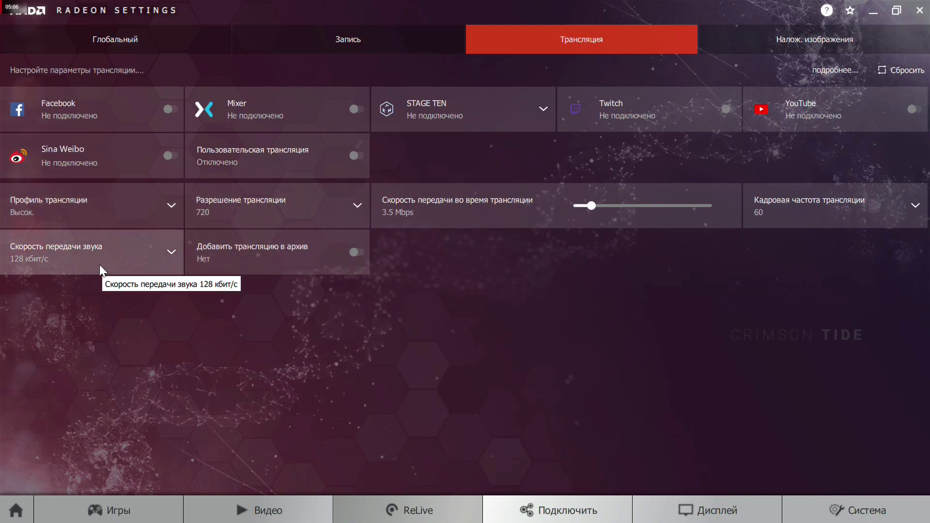
pyautogui.click(171, 253)
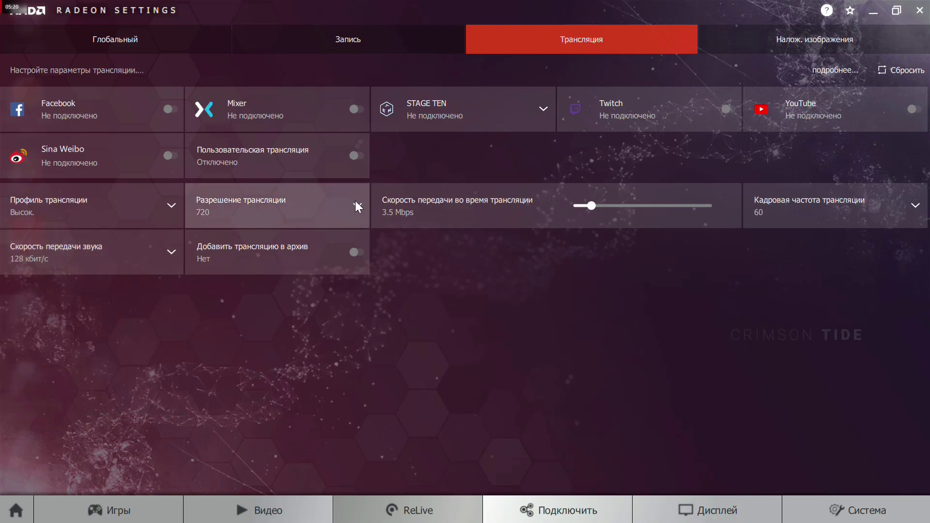
pyautogui.click(356, 203)
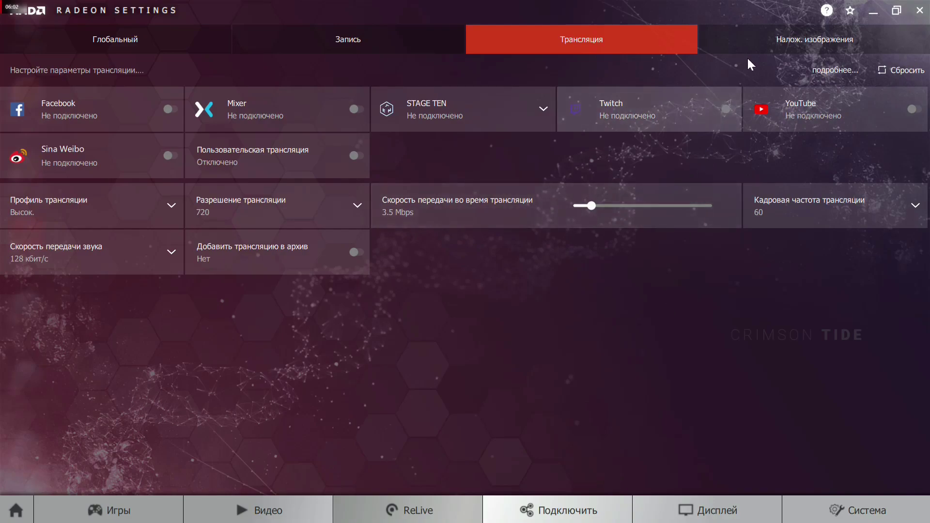
pyautogui.click(766, 40)
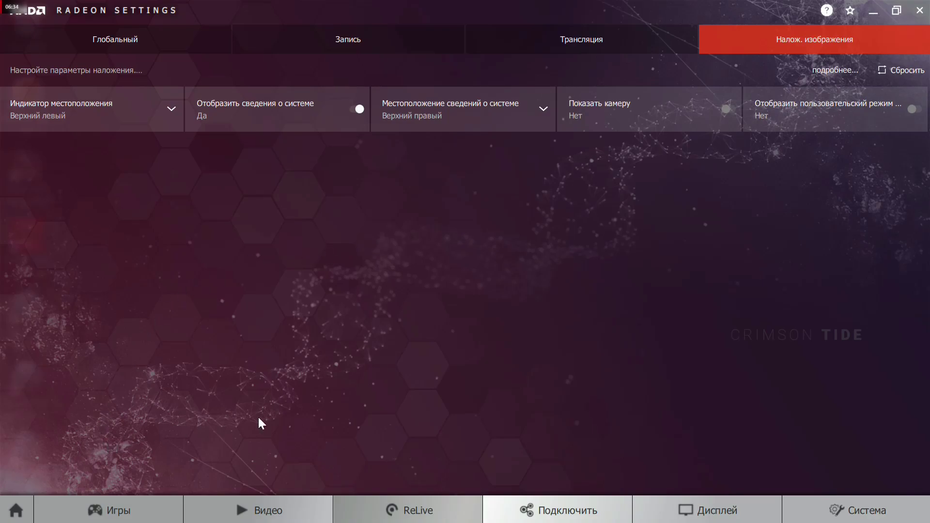
# Look through the Connect section's media gallery, social accounts and resource center
pyautogui.click(561, 502)
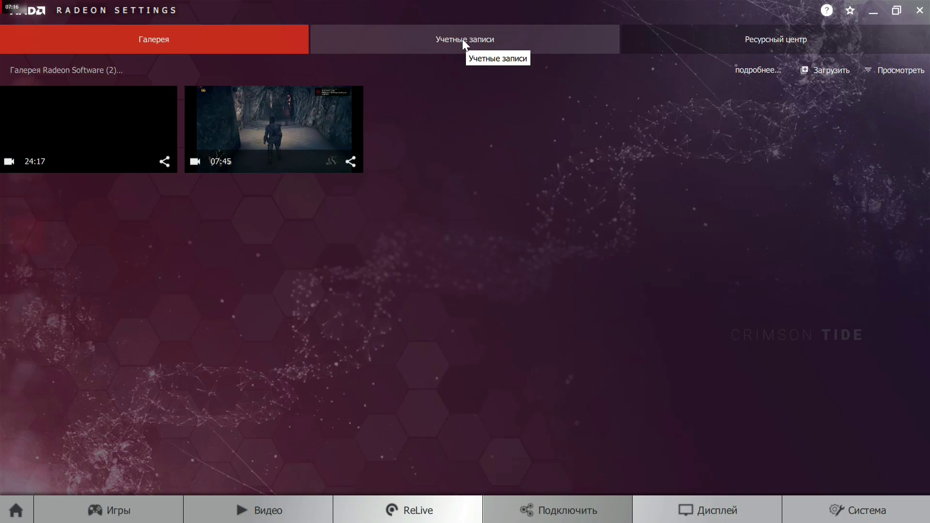
pyautogui.click(462, 39)
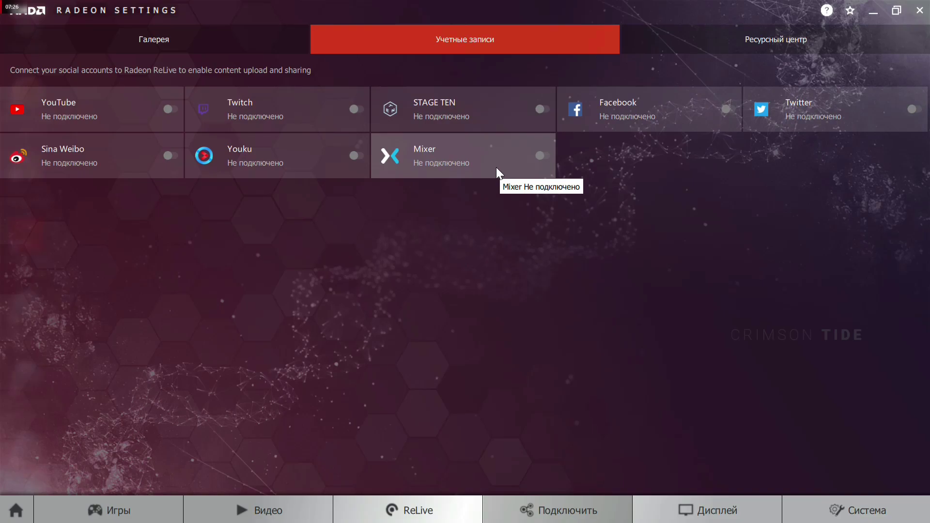
pyautogui.click(737, 42)
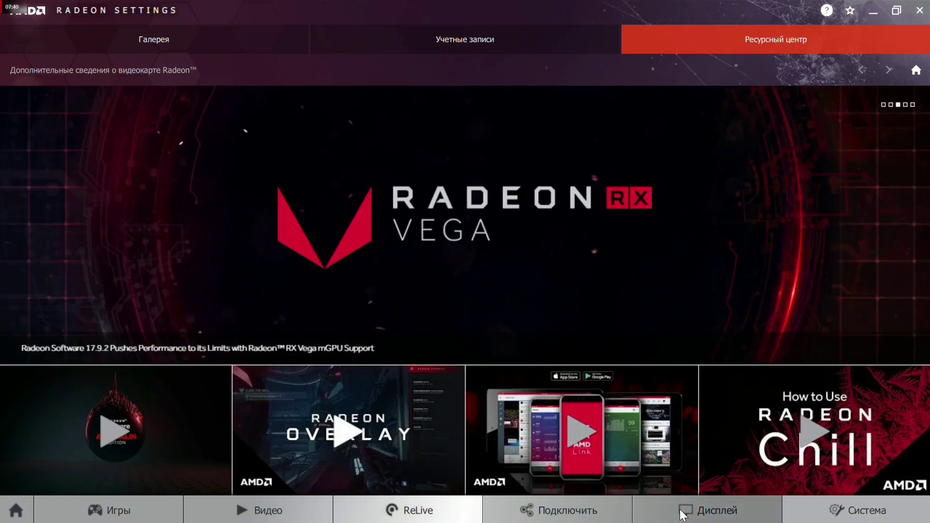
# Review the display settings and the available scaling mode options for Display 1
pyautogui.click(683, 513)
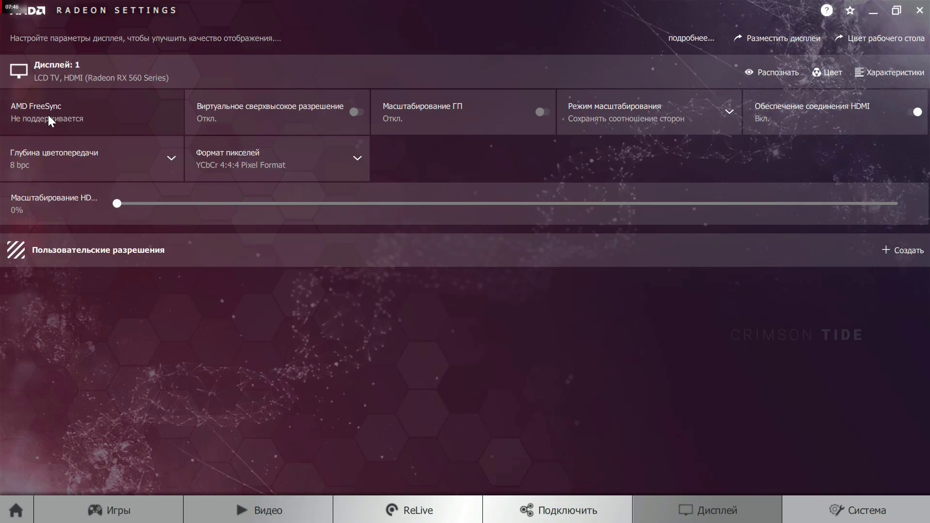
pyautogui.click(729, 113)
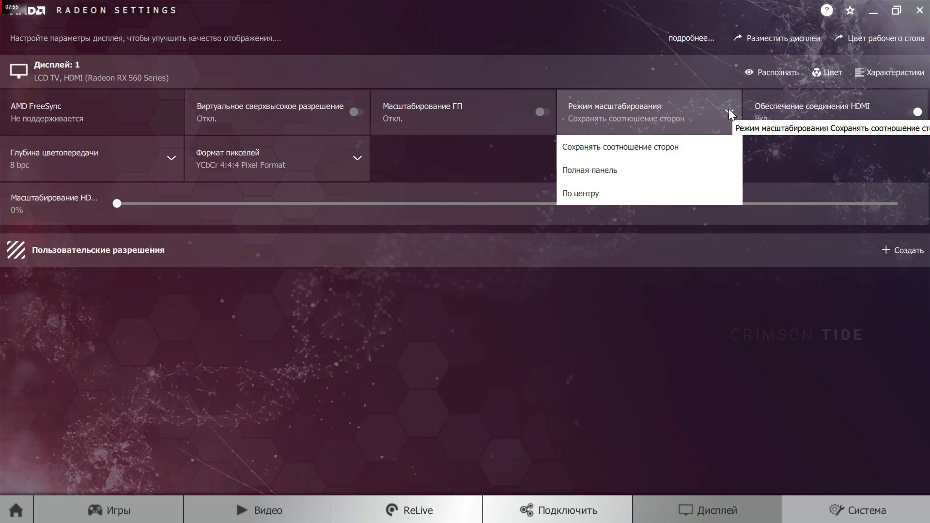
pyautogui.click(729, 108)
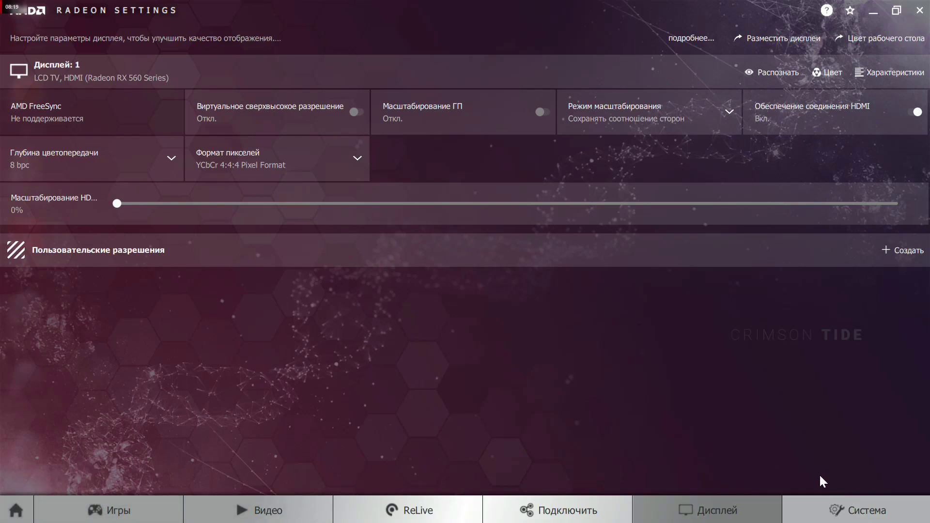
# Examine the system information: the overview, software versions and Radeon RX 560 Series hardware details
pyautogui.click(859, 518)
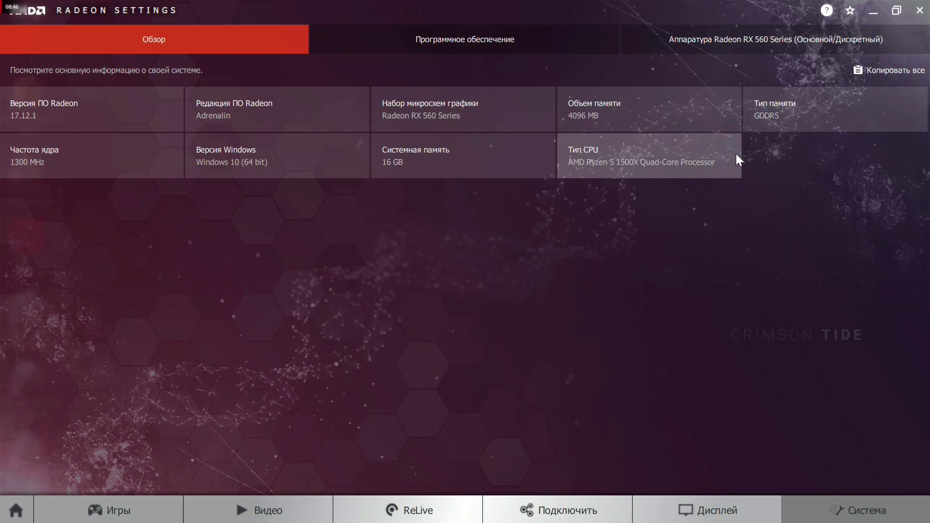
pyautogui.click(498, 40)
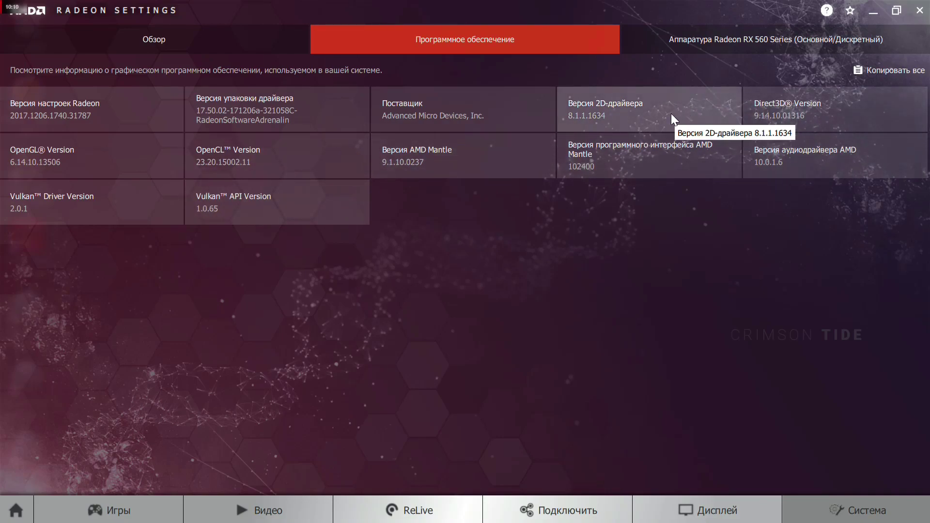
pyautogui.click(714, 35)
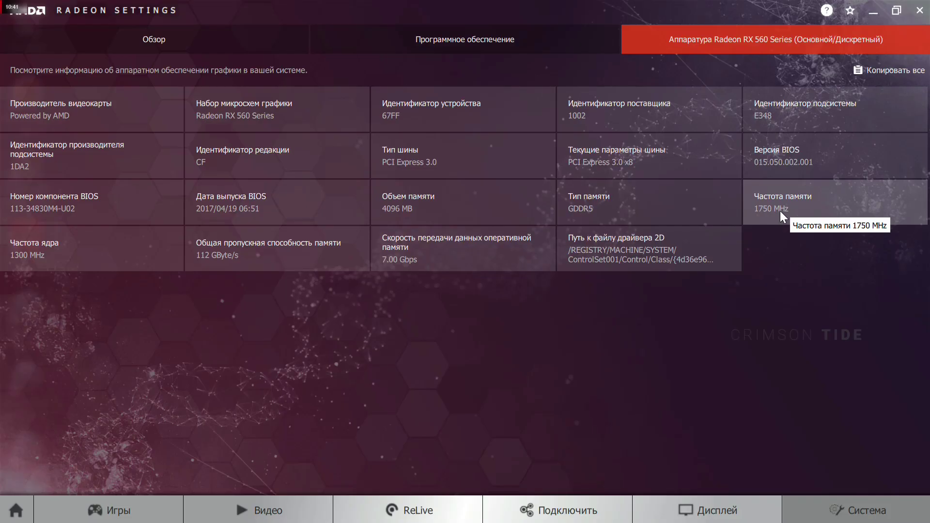
# View the driver update page and the theme options in the Radeon Settings preferences
pyautogui.click(97, 515)
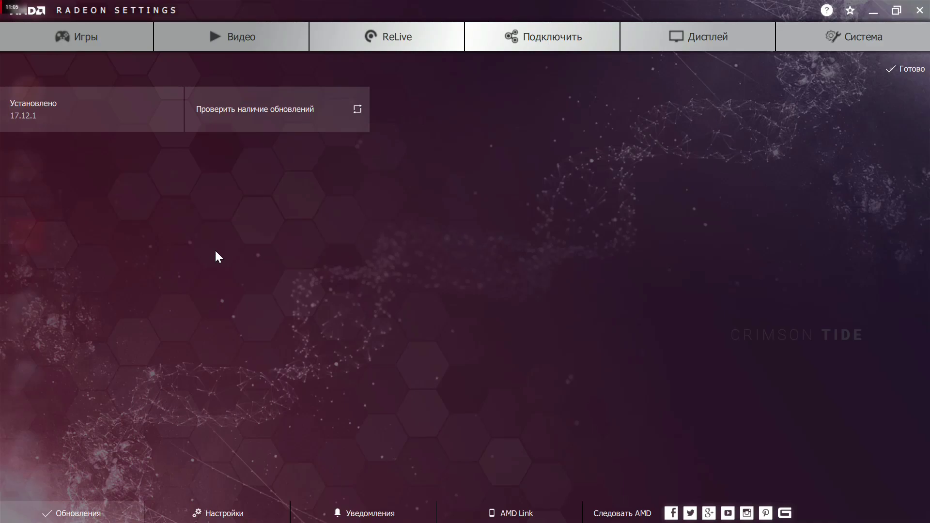
pyautogui.click(228, 515)
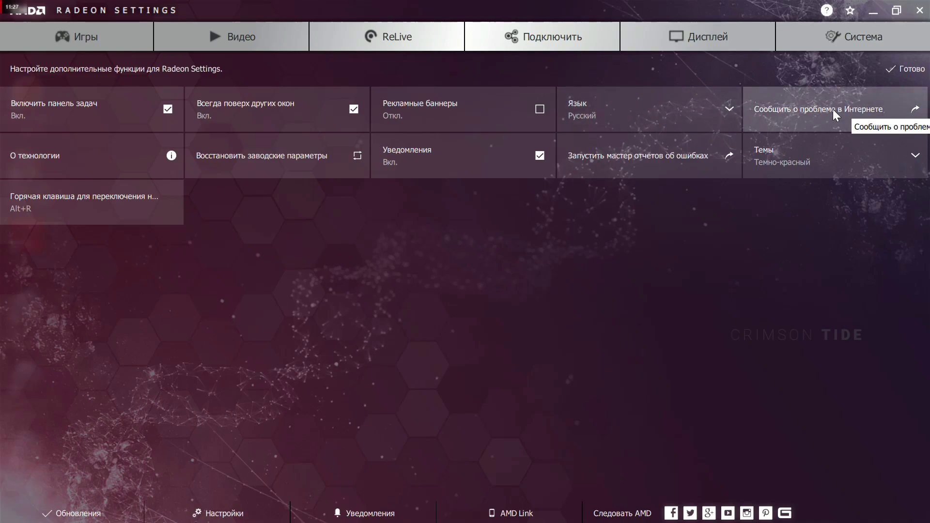
pyautogui.click(915, 155)
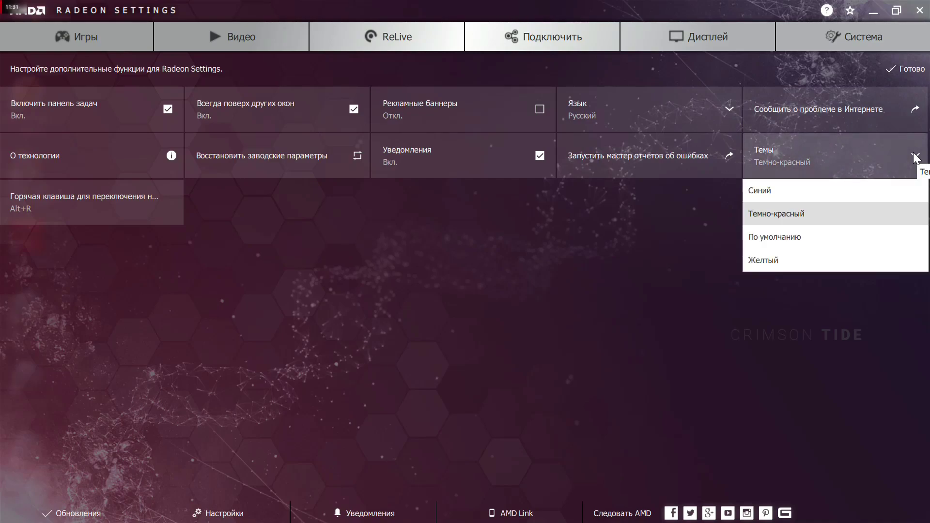
# Close the theme list and the Radeon Settings preferences, and turn on the performance metrics overlay in the game
pyautogui.click(915, 156)
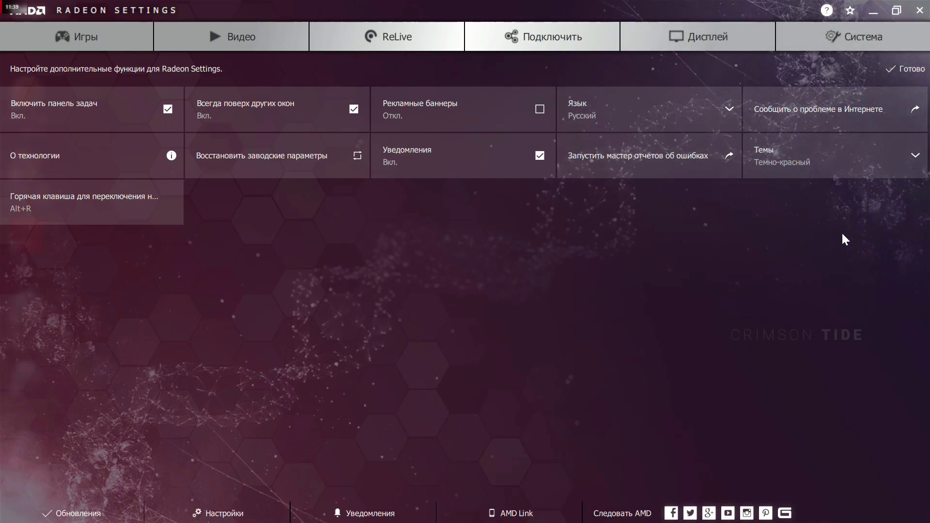
pyautogui.click(899, 62)
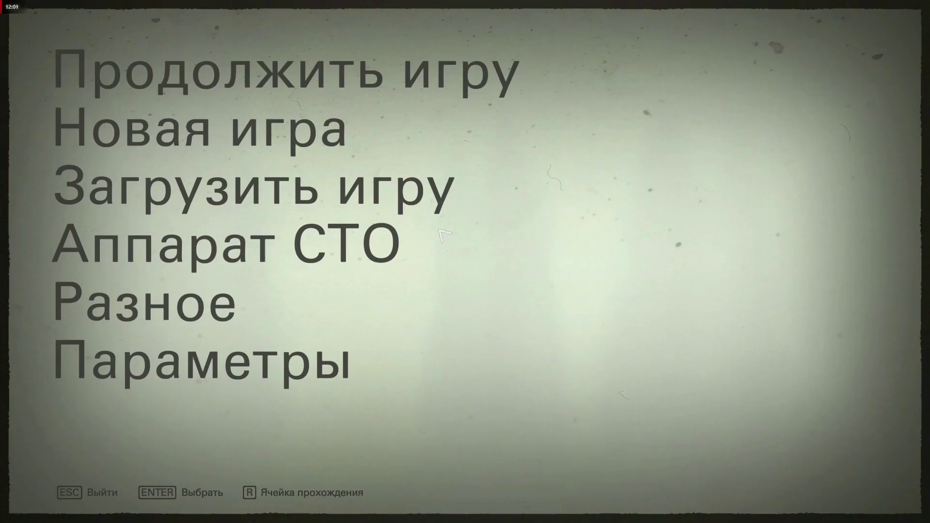
pyautogui.hotkey('ctrl', 'shift', 'o')
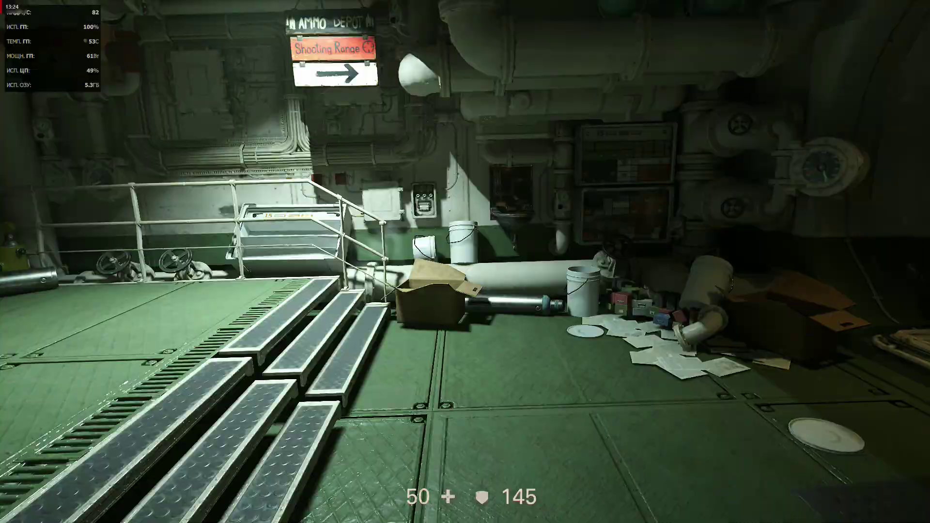
# Pause the game and bring up its video settings to check resolution, vertical sync, motion blur and anti-aliasing
pyautogui.press('Escape')
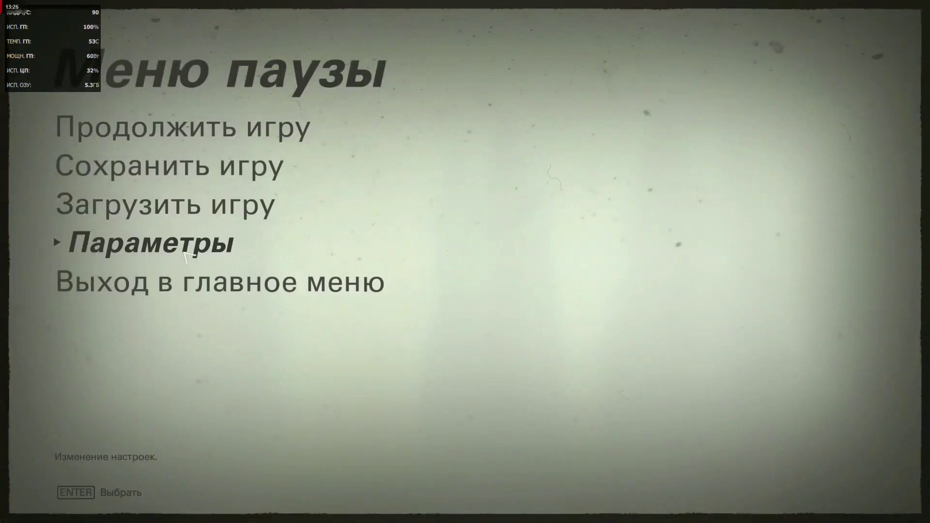
pyautogui.click(184, 253)
pyautogui.click(107, 211)
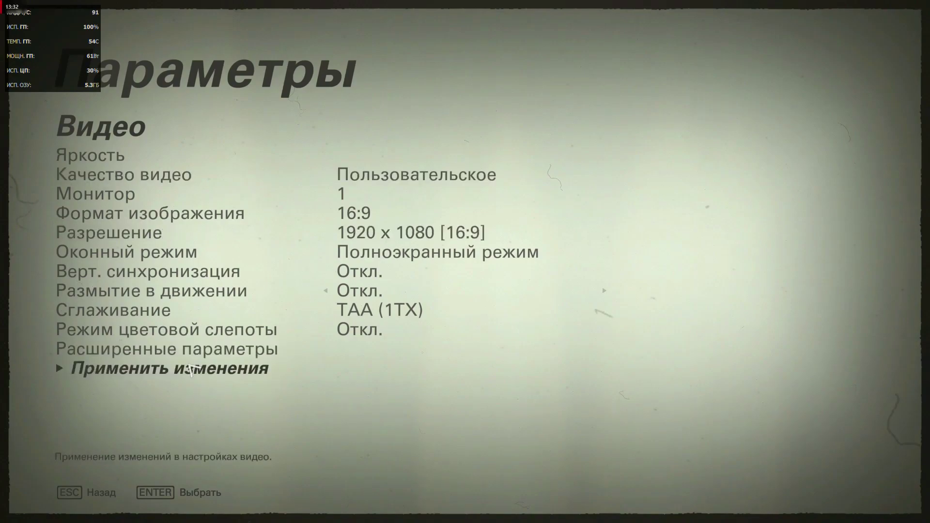
# Examine the game's advanced video settings, from field of view, lighting and shadows through texture filtering to depth of field and sharpness
pyautogui.click(194, 356)
pyautogui.click(92, 477)
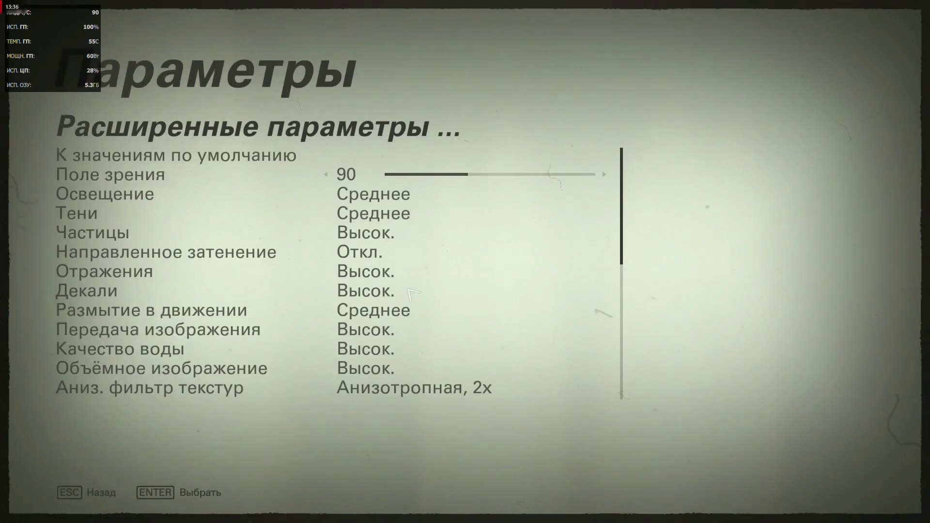
pyautogui.scroll(-6, 427, 388)
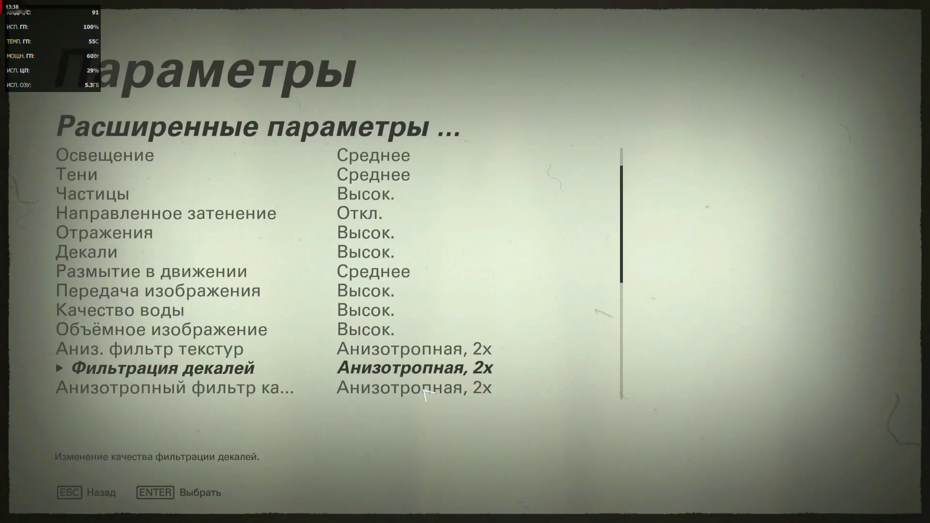
pyautogui.scroll(-4, 427, 394)
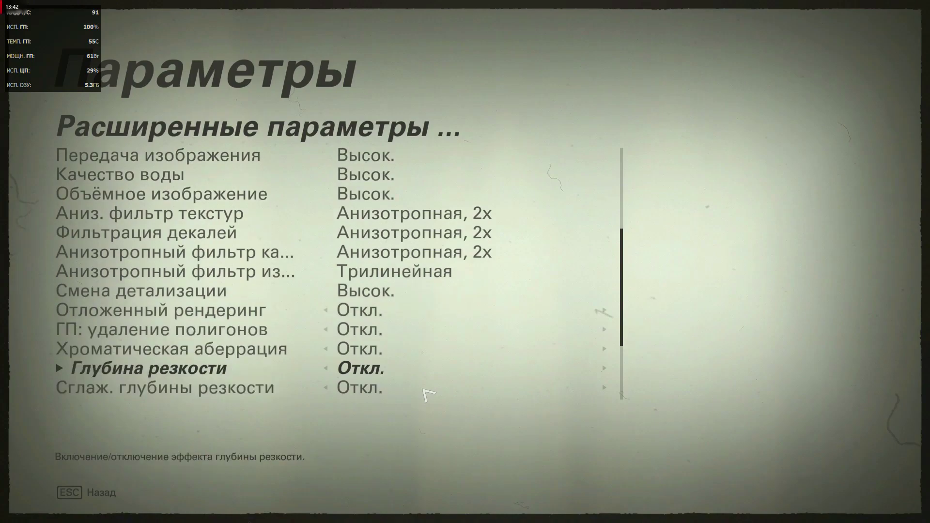
pyautogui.scroll(-1, 427, 395)
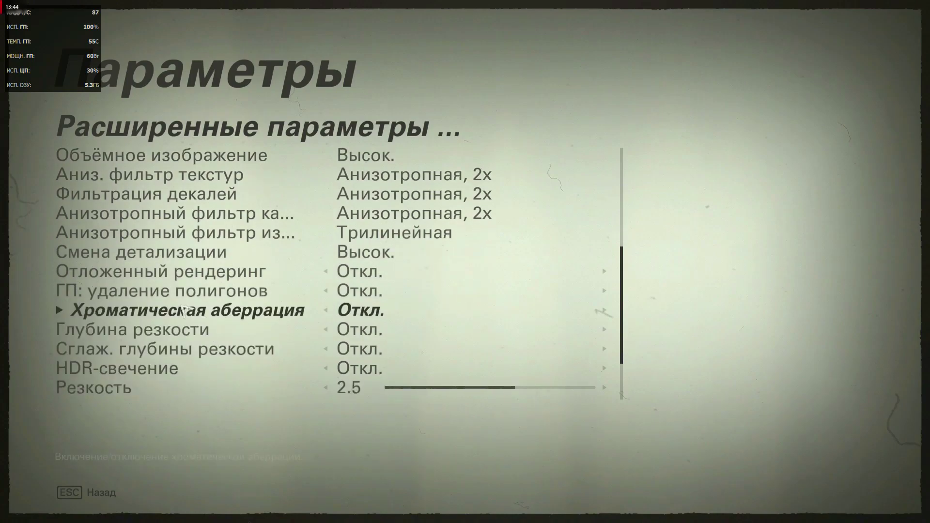